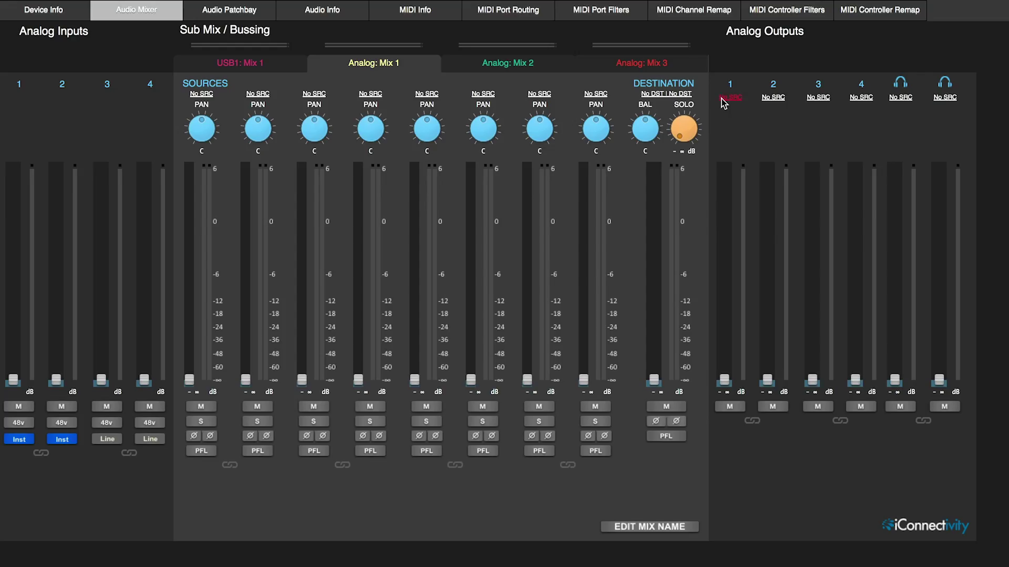
# Route analog outputs 1–4 from USB1 channels 1, 2, 3 and 4 respectively
pyautogui.click(729, 98)
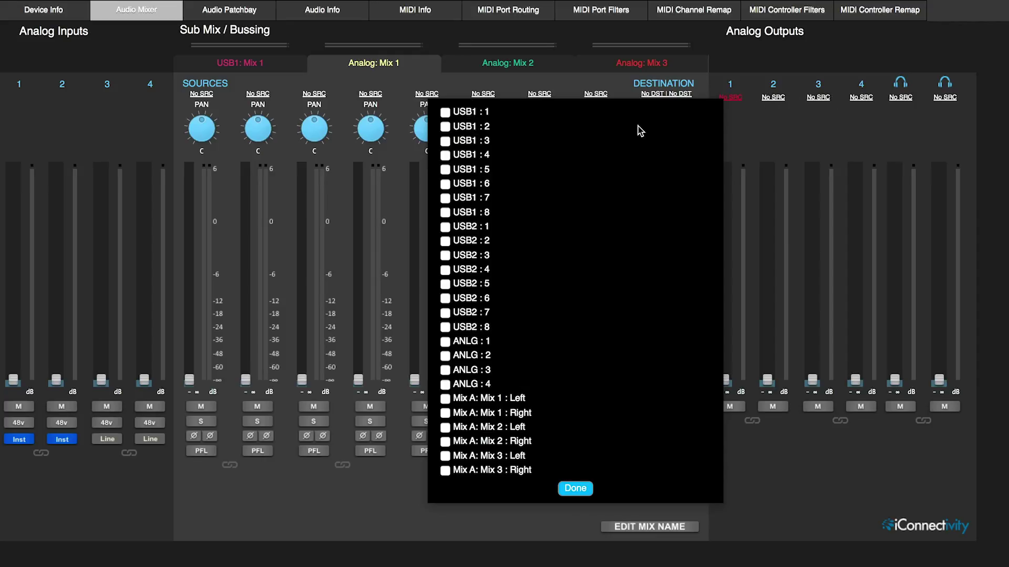
pyautogui.click(445, 112)
pyautogui.click(766, 103)
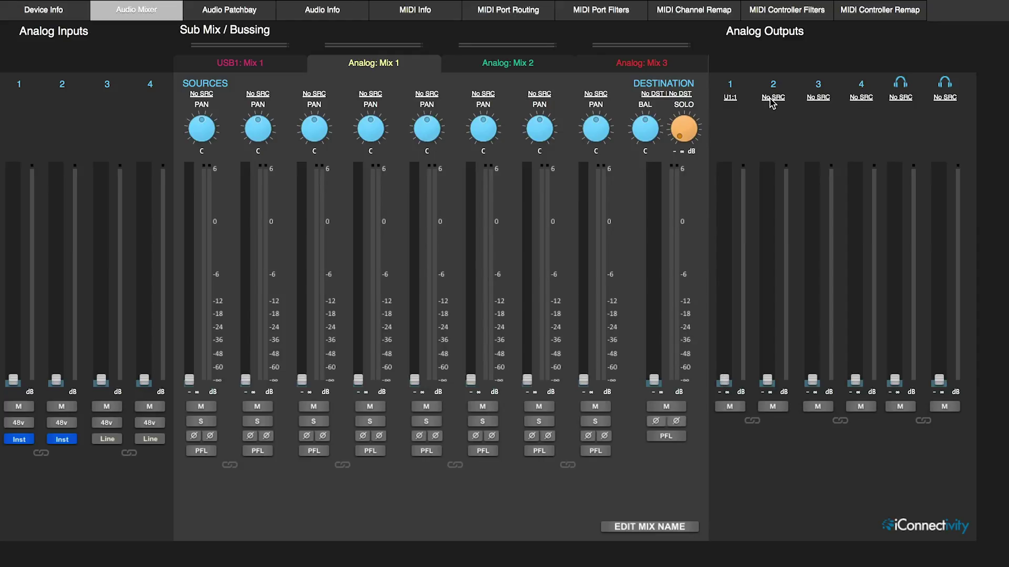
pyautogui.click(771, 101)
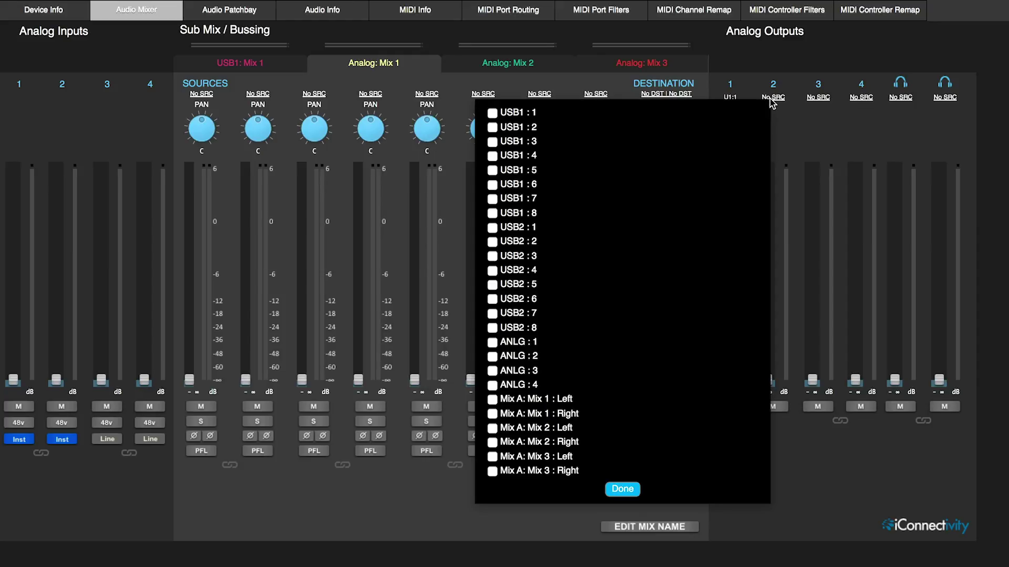
pyautogui.click(491, 127)
pyautogui.click(844, 116)
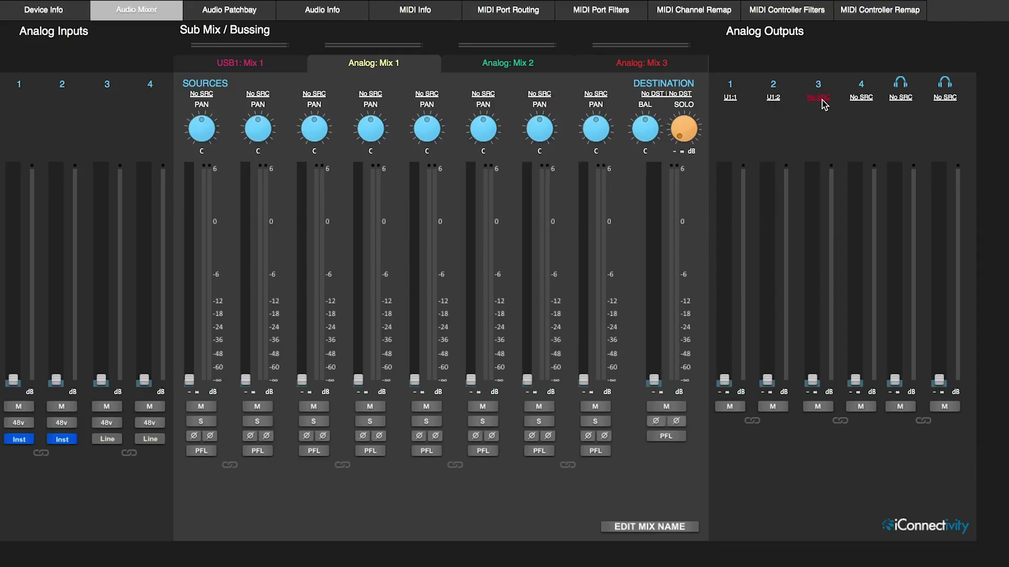
pyautogui.click(821, 101)
pyautogui.click(544, 143)
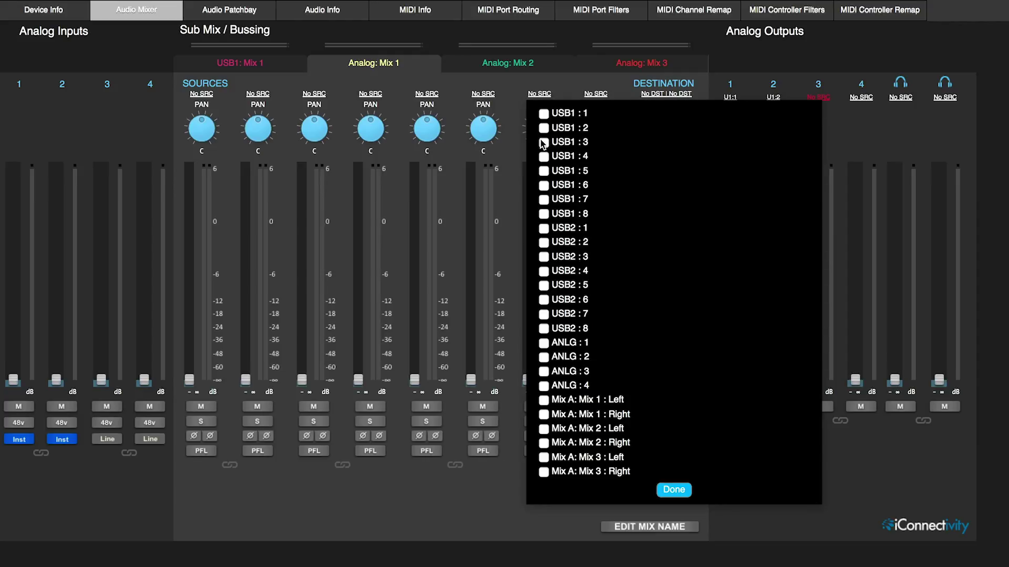
pyautogui.click(868, 98)
pyautogui.click(858, 99)
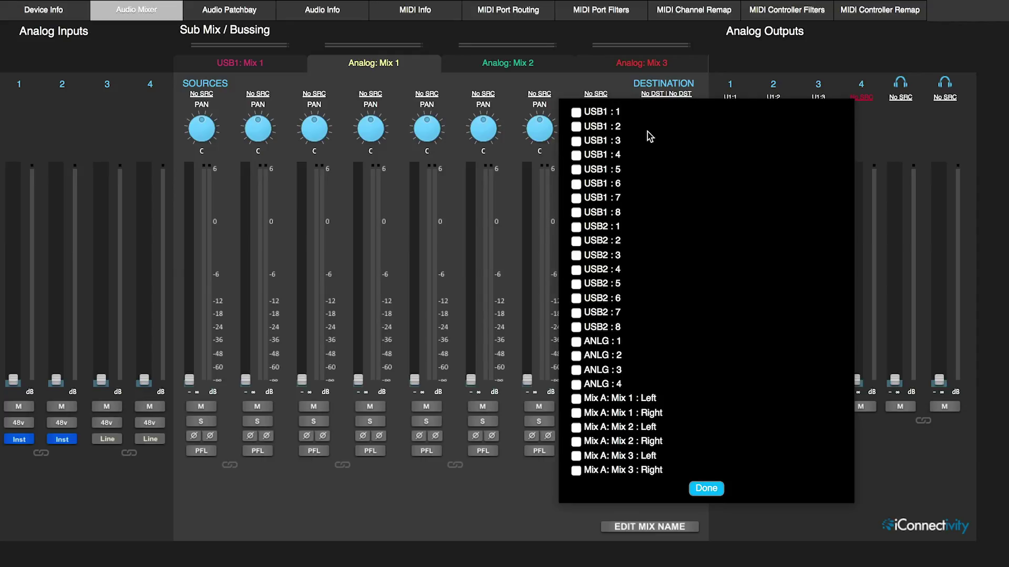
pyautogui.click(577, 155)
pyautogui.click(868, 126)
# Route headphone outputs 1 and 2 from USB1 channels 5 and 6
pyautogui.click(900, 98)
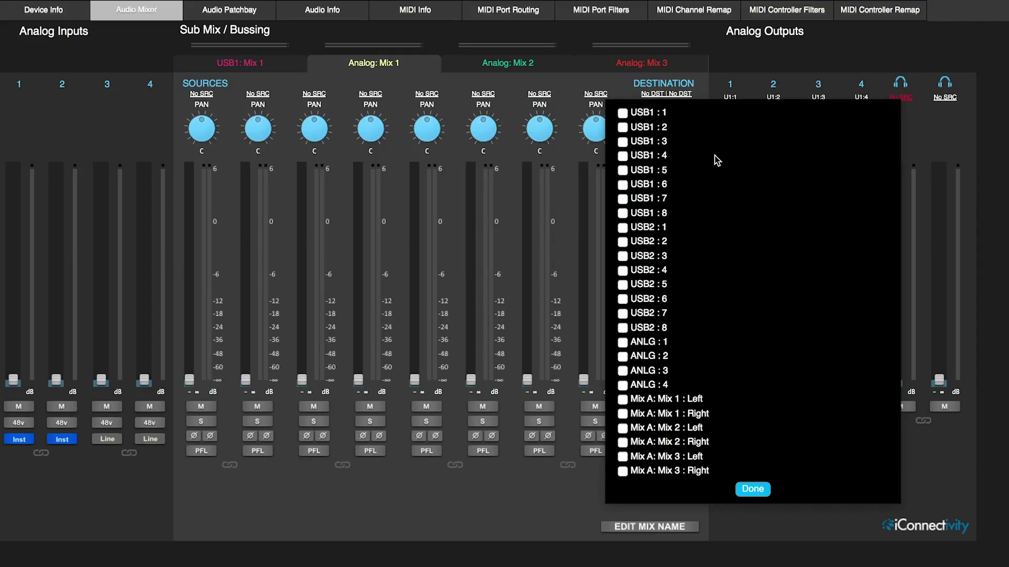
pyautogui.click(622, 170)
pyautogui.click(948, 98)
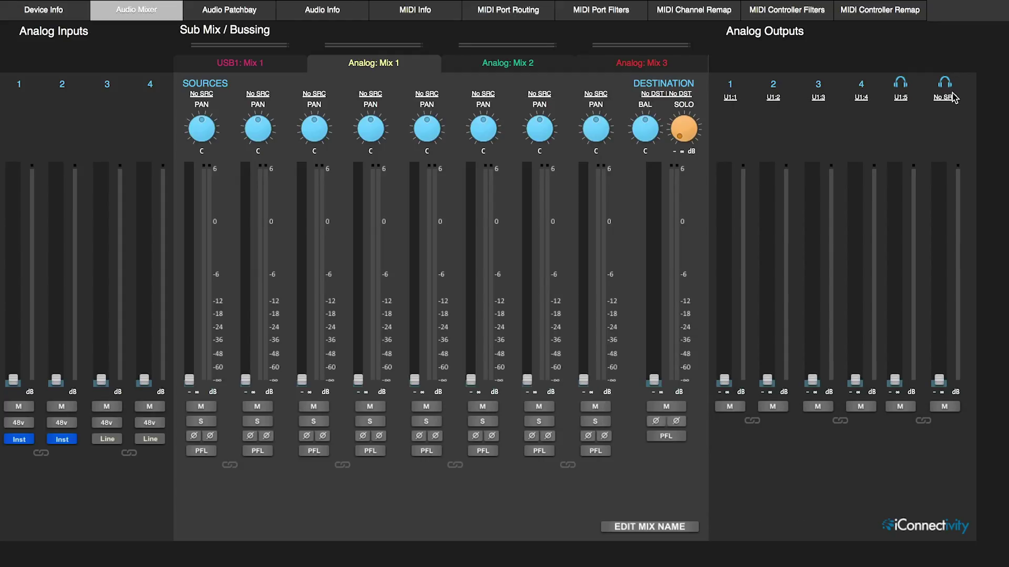
pyautogui.click(945, 99)
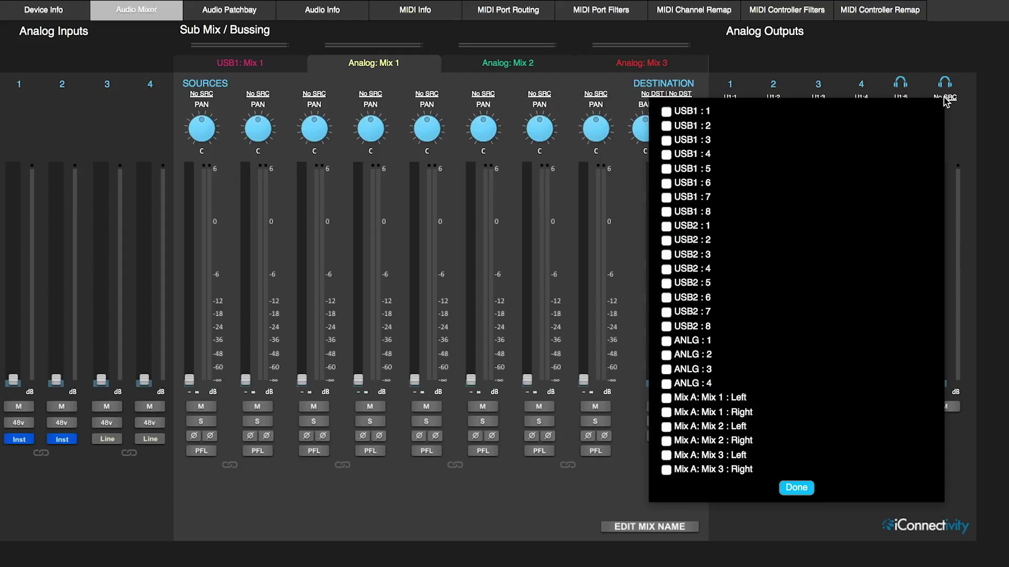
pyautogui.click(666, 184)
pyautogui.click(797, 489)
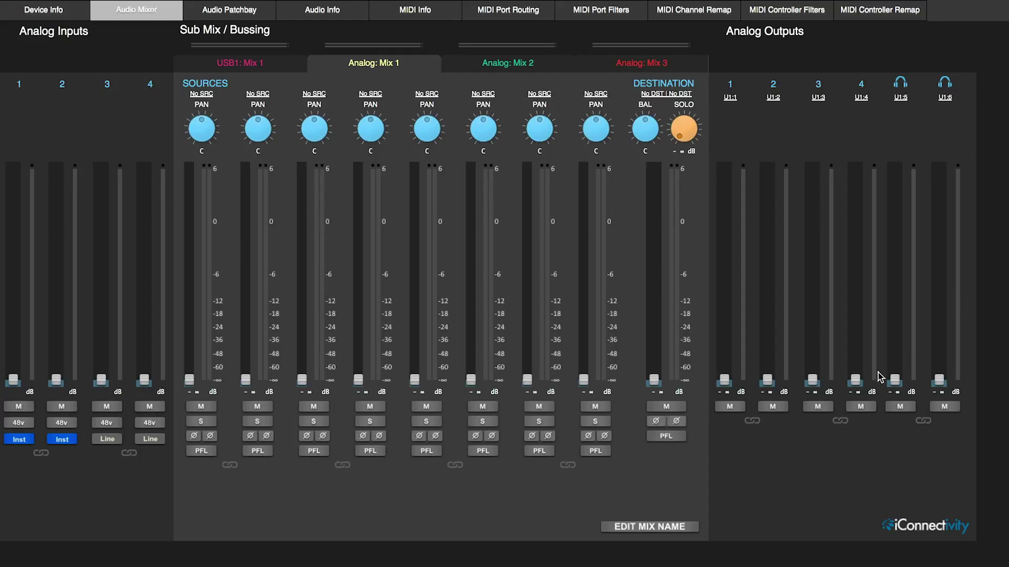
# Raise analog output faders 1, 2, 3, 4 and headphone 1 to 0.0 dB
pyautogui.moveTo(725, 385); pyautogui.dragTo(724, 160)
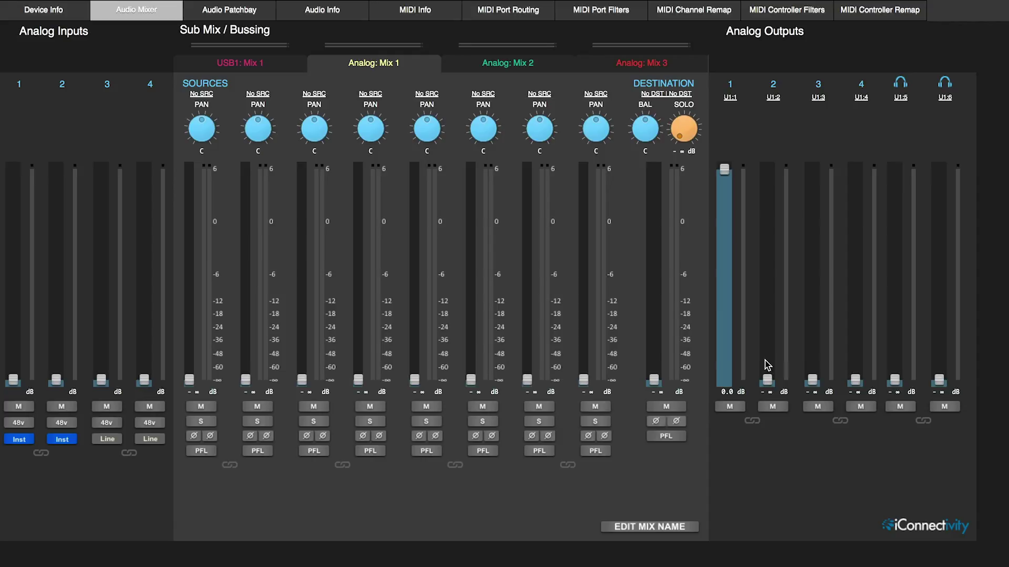
pyautogui.moveTo(767, 381); pyautogui.dragTo(768, 164)
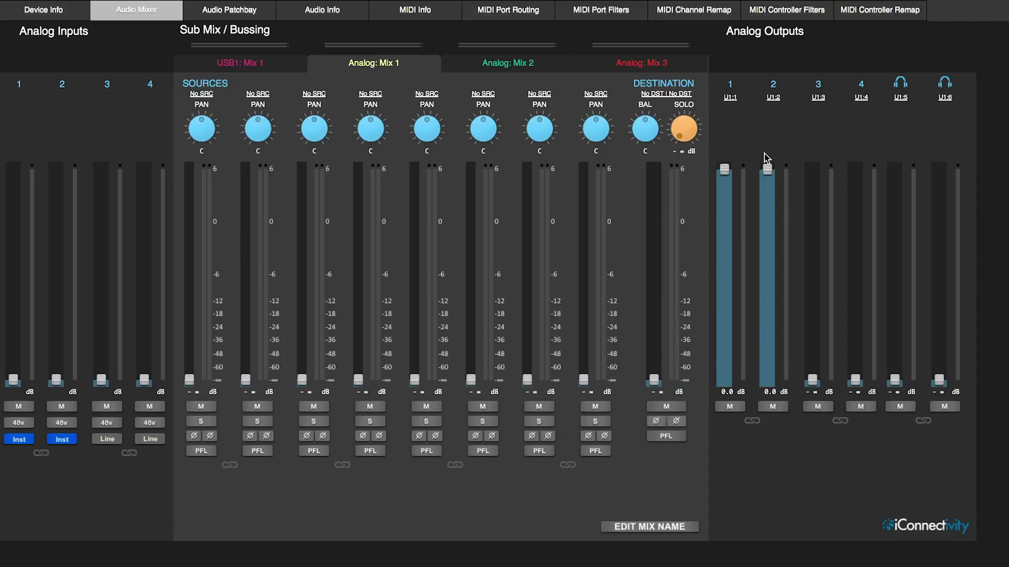
pyautogui.doubleClick(814, 378)
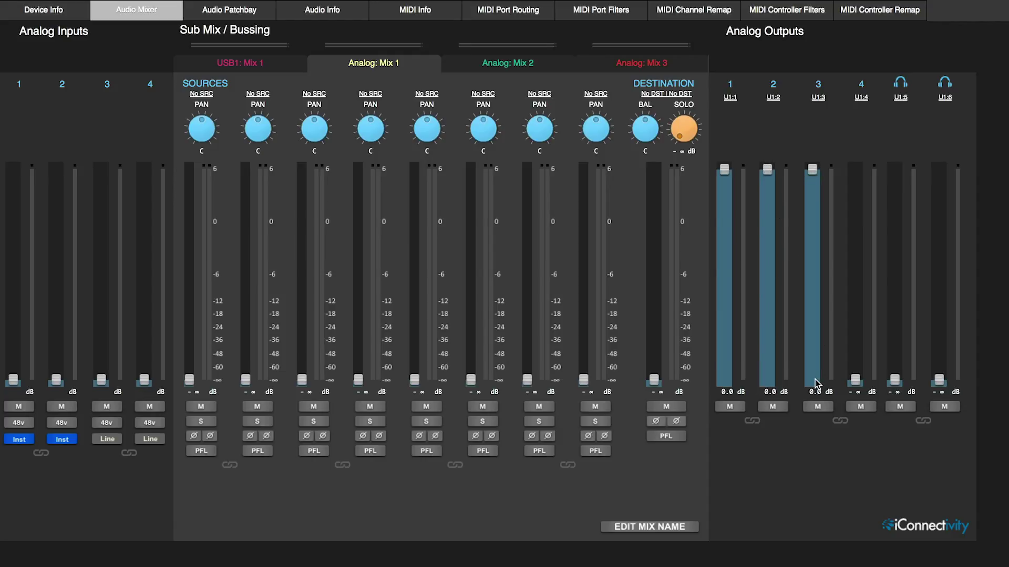
pyautogui.doubleClick(856, 380)
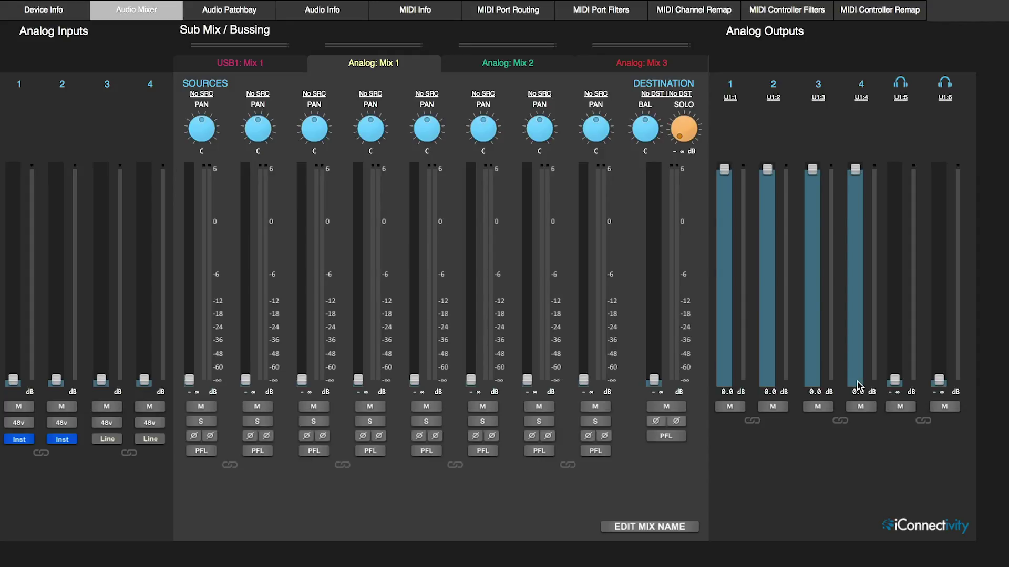
pyautogui.doubleClick(895, 379)
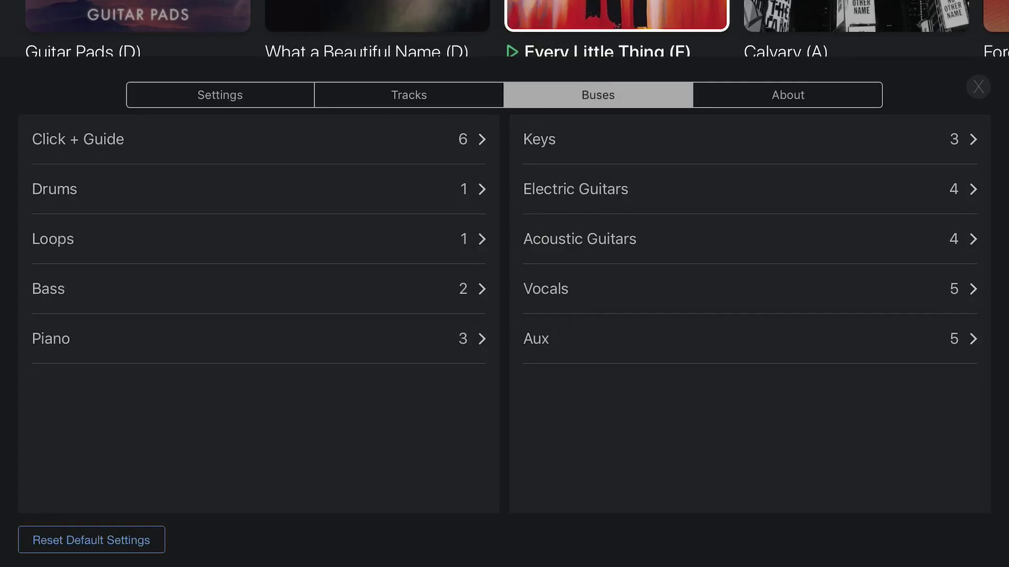
pyautogui.moveTo(258, 182); pyautogui.dragTo(257, 289)
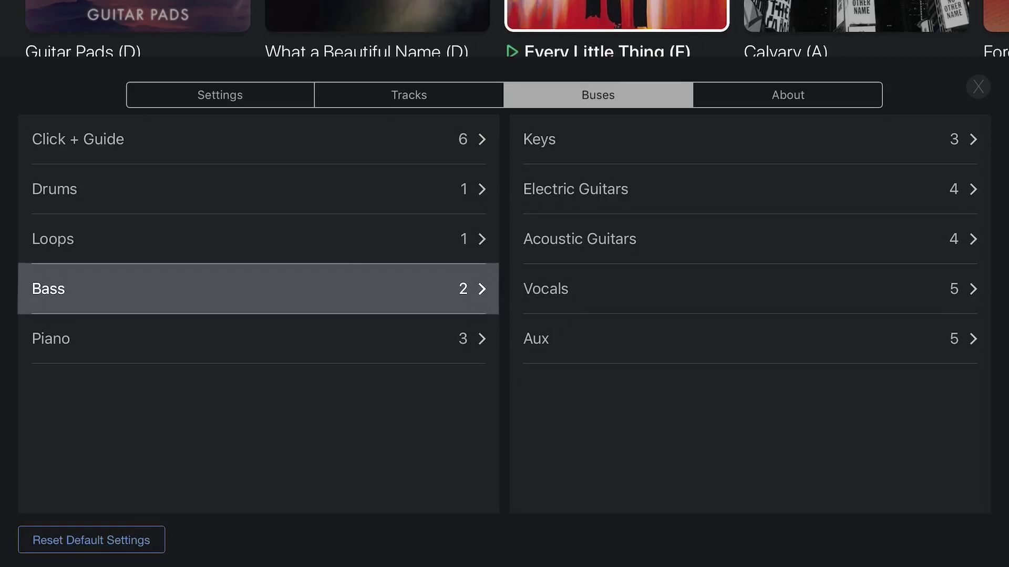
pyautogui.press('Down')
pyautogui.press('Right')
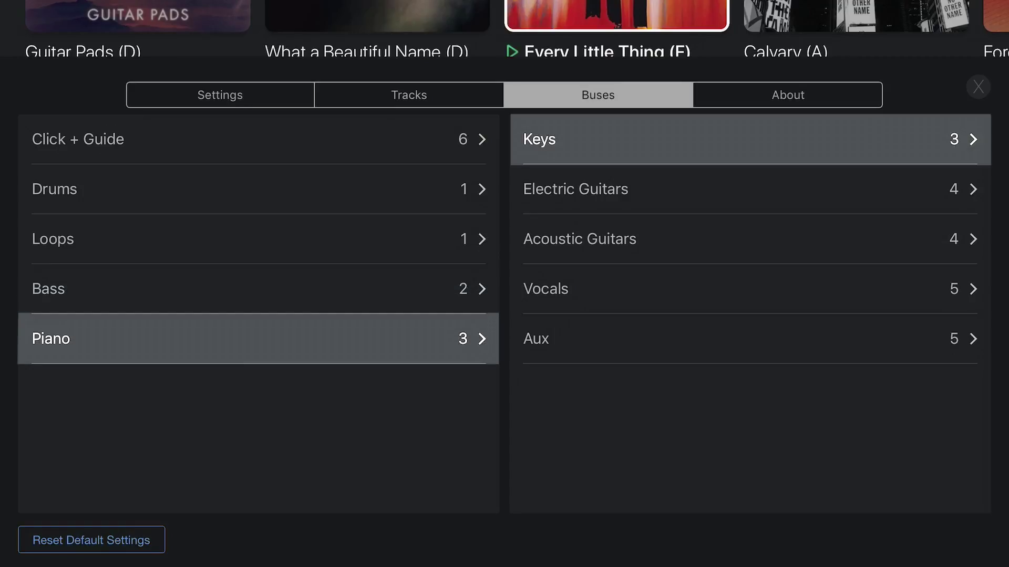
pyautogui.press('Down')
pyautogui.press('Down')
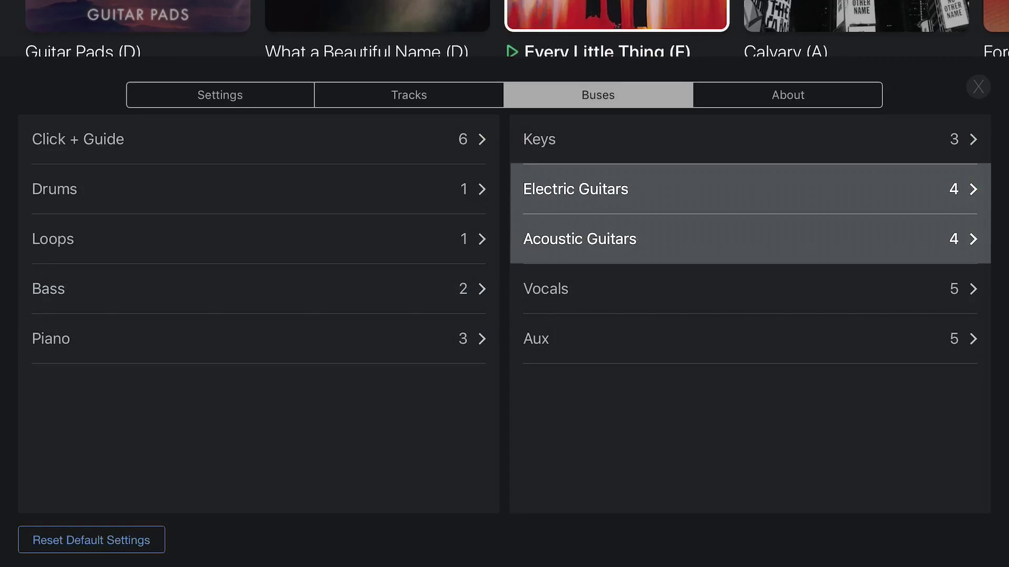
pyautogui.press('Down')
pyautogui.press('Down')
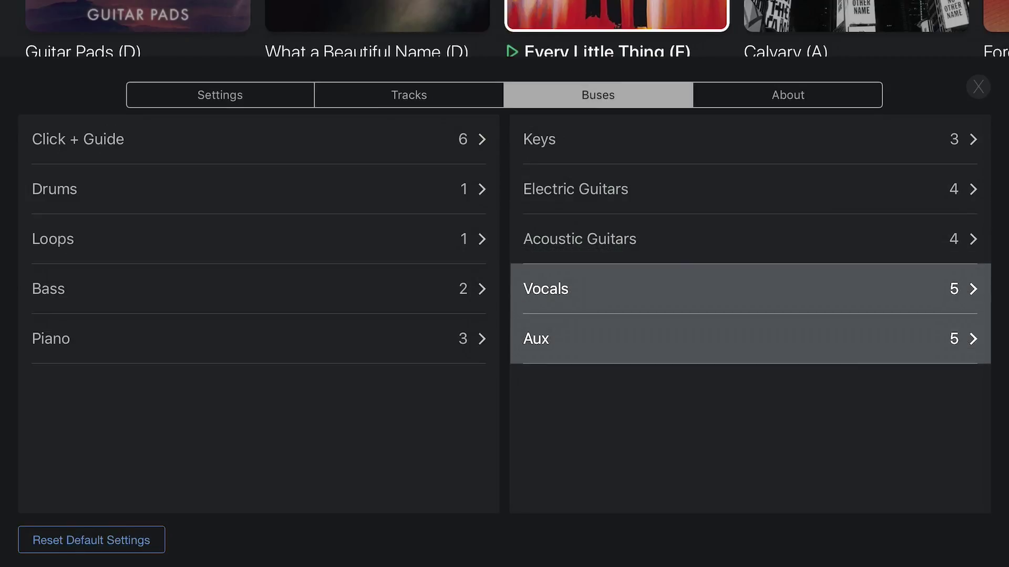
pyautogui.press('Down')
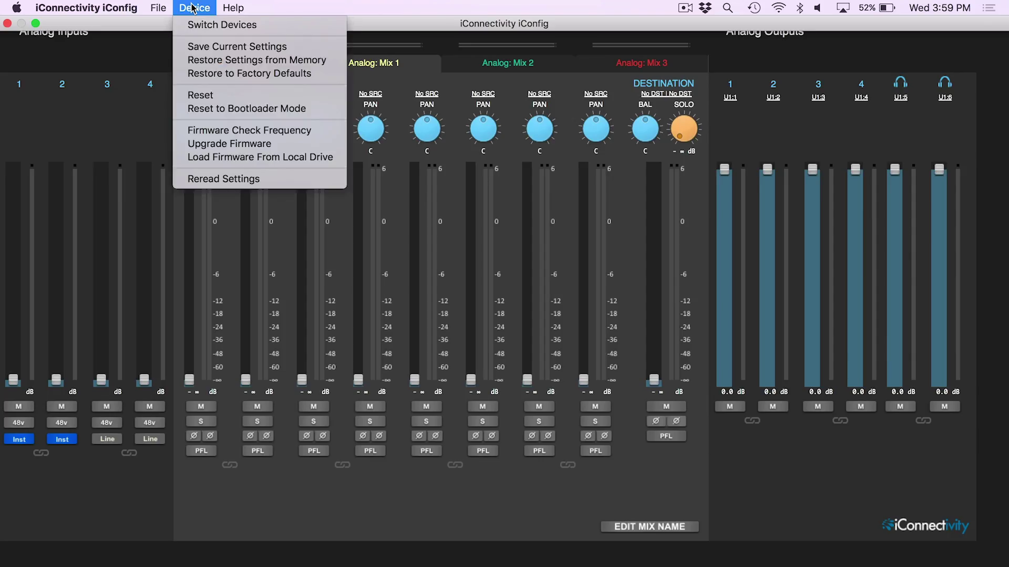
# Commit the current mixer settings to device memory, then begin saving a preset
pyautogui.click(210, 48)
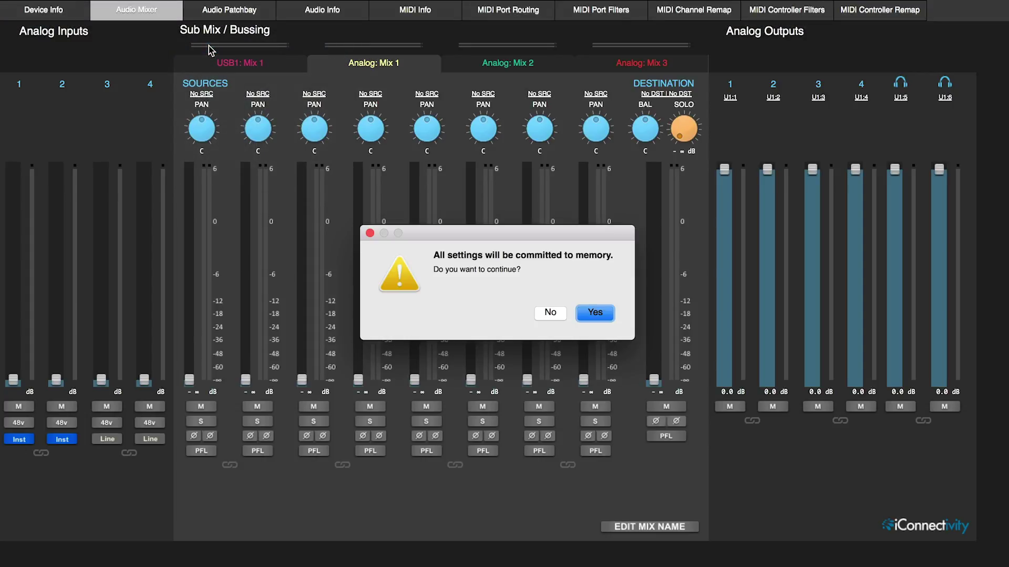
pyautogui.click(594, 314)
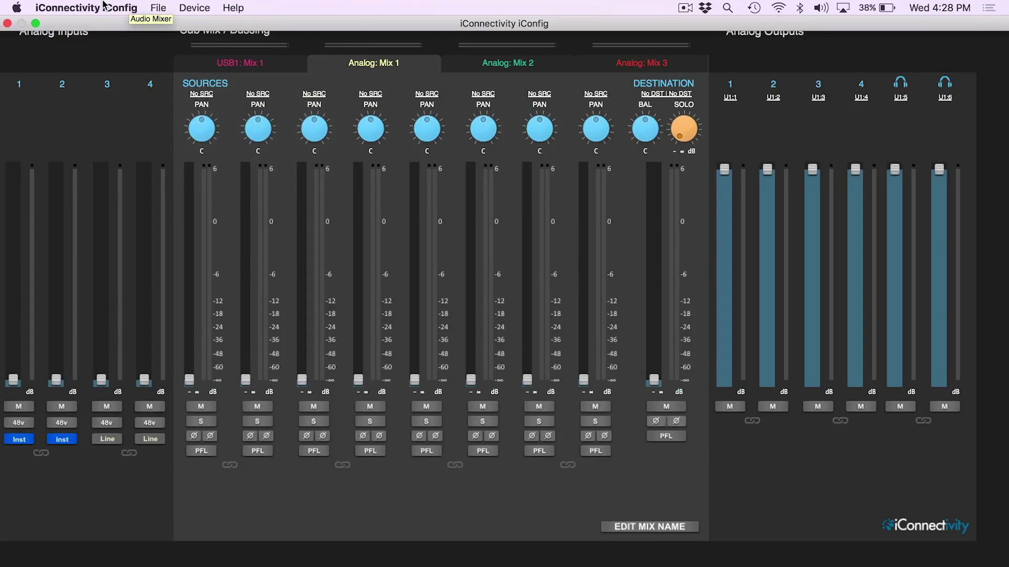
pyautogui.click(157, 7)
pyautogui.click(179, 46)
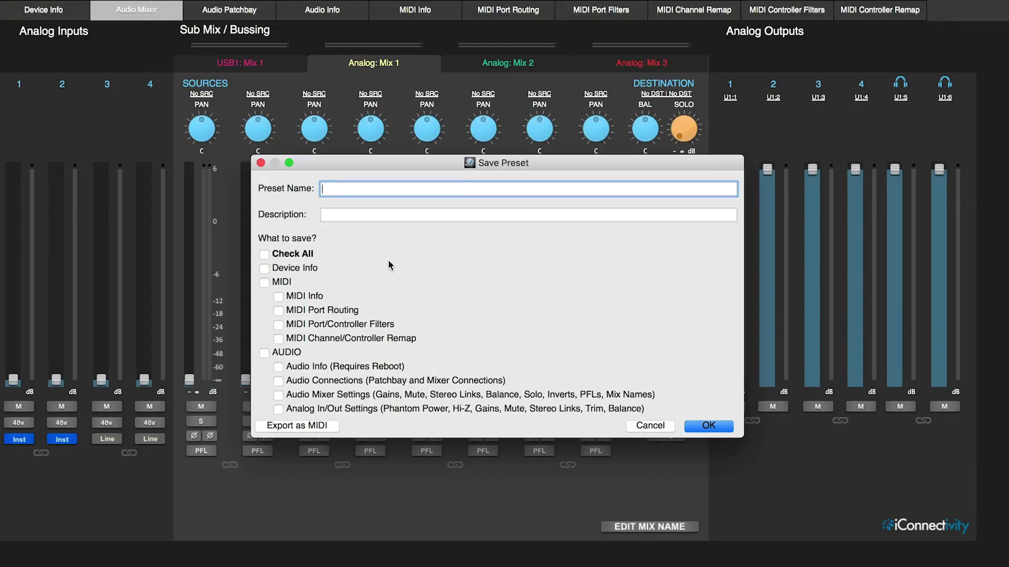
# Name the preset 'Default Playback' and include all settings sections with Check All
pyautogui.write('Default Playback')
pyautogui.click(264, 255)
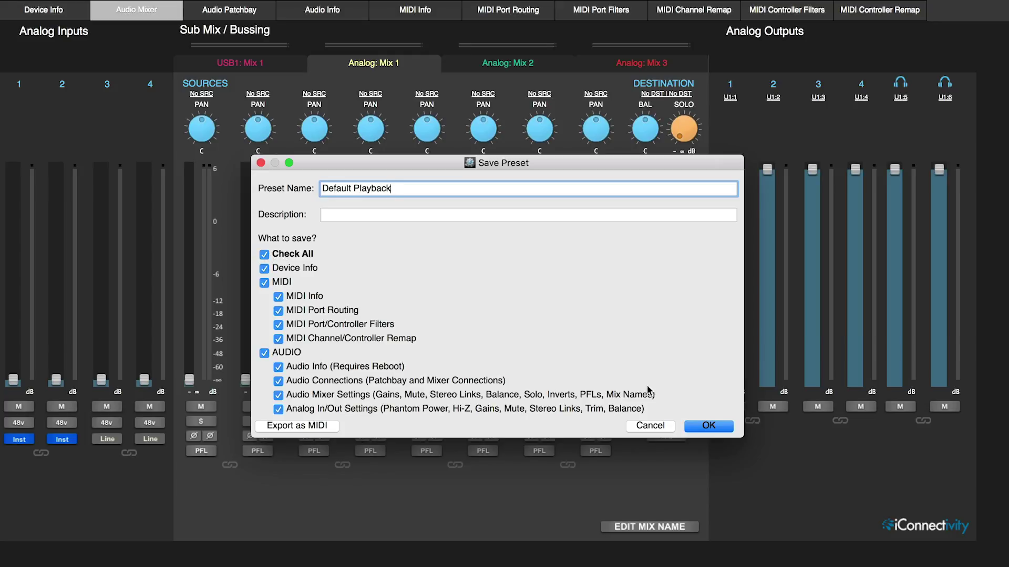